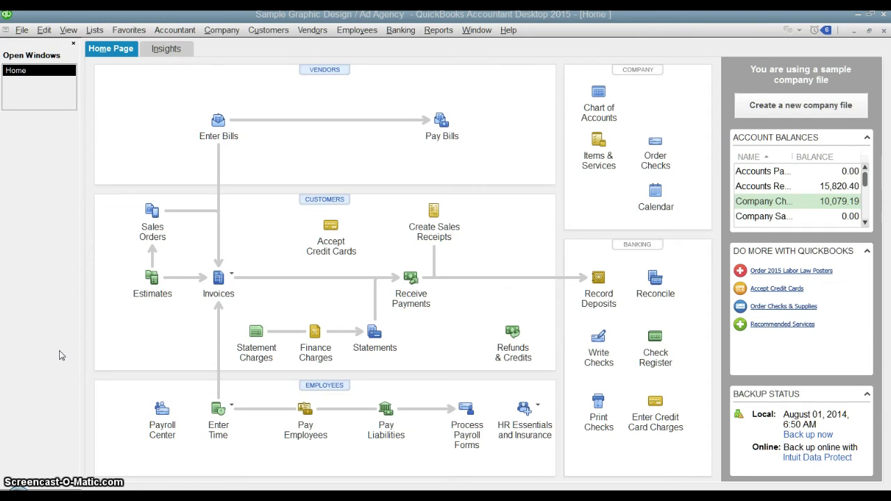
Open the single-activity time entry form for employees
{"action": "left_click", "coordinate": [67, 335]}
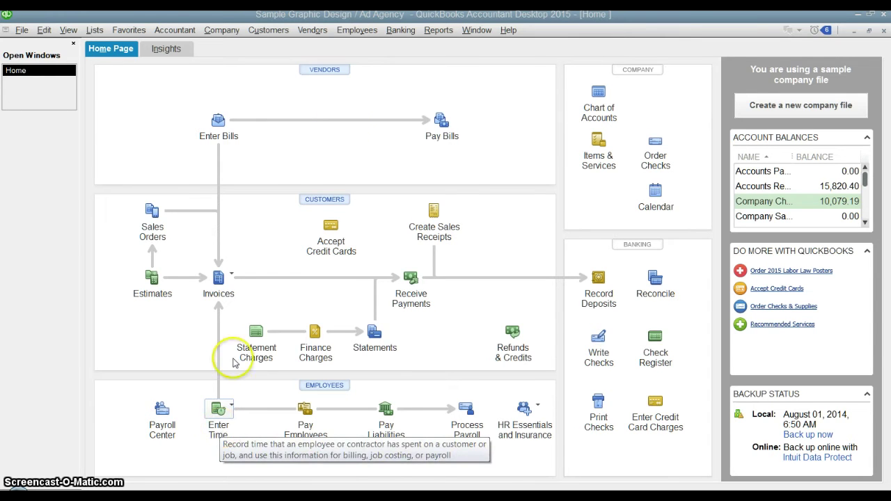
{"action": "left_click", "coordinate": [357, 30]}
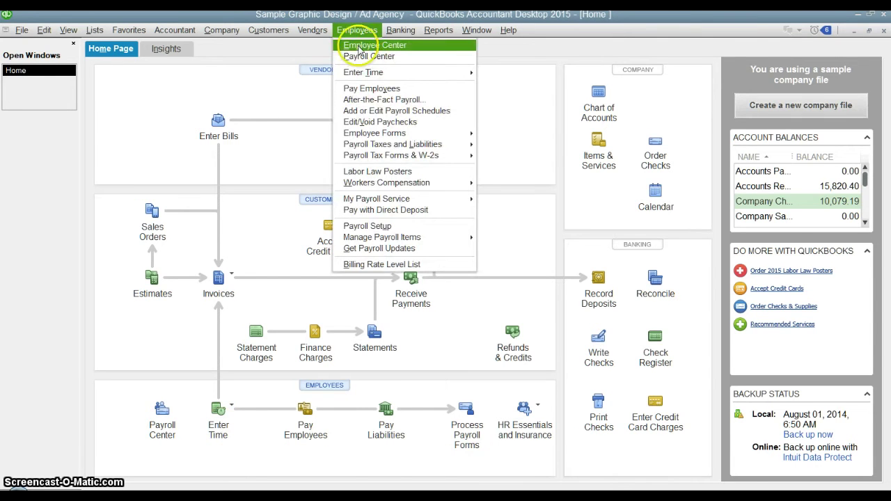
{"action": "mouse_move", "coordinate": [376, 76]}
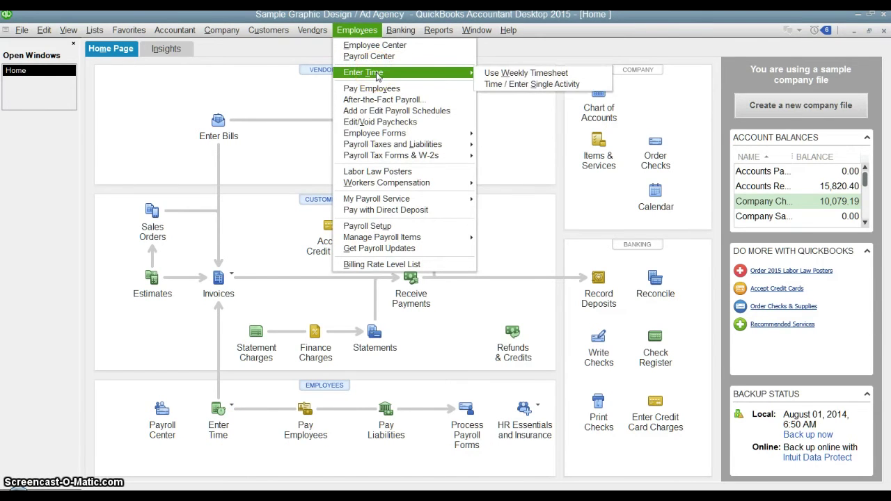
{"action": "left_click", "coordinate": [530, 87]}
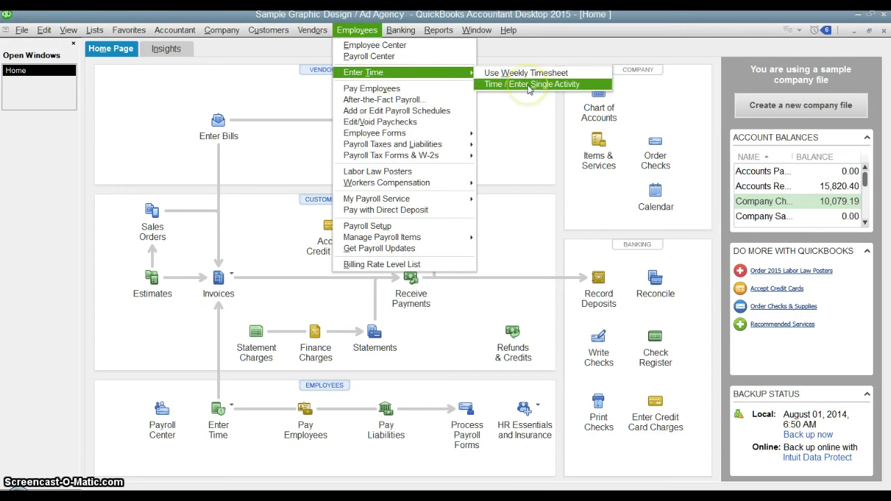
{"action": "left_click", "coordinate": [570, 85]}
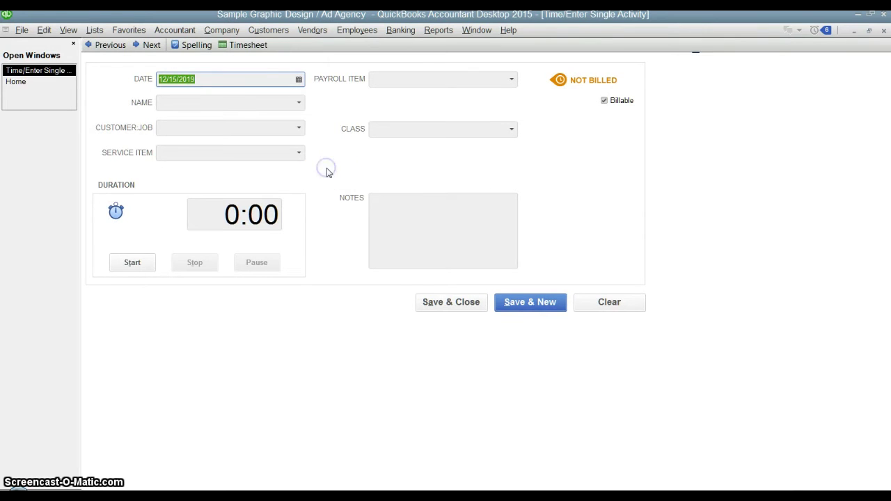
Fill in the employee's name, the customer job Chancey and Co.:Project #07 and the service item Advertising:Meetings
{"action": "left_click", "coordinate": [298, 102]}
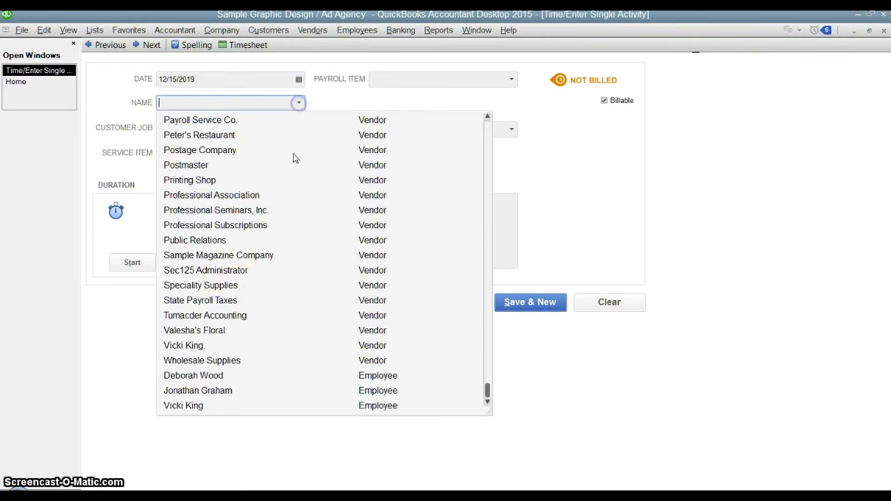
{"action": "left_click", "coordinate": [190, 392]}
{"action": "left_click", "coordinate": [298, 127]}
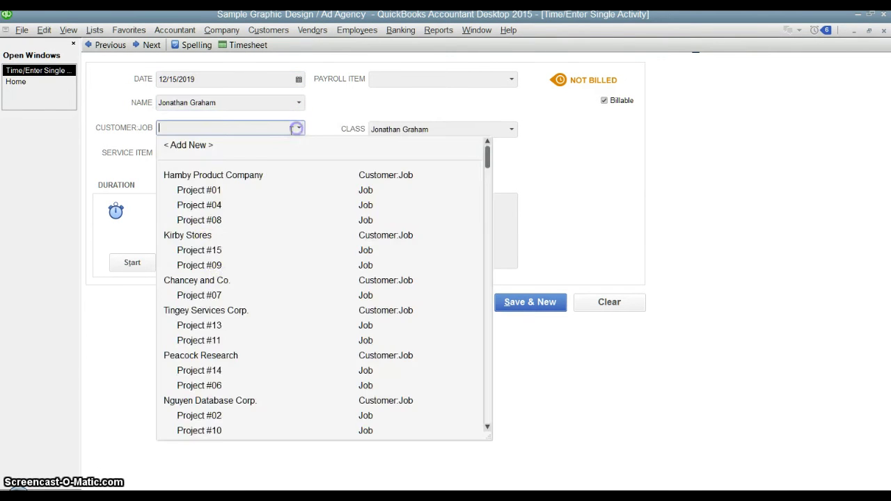
{"action": "left_click", "coordinate": [207, 295]}
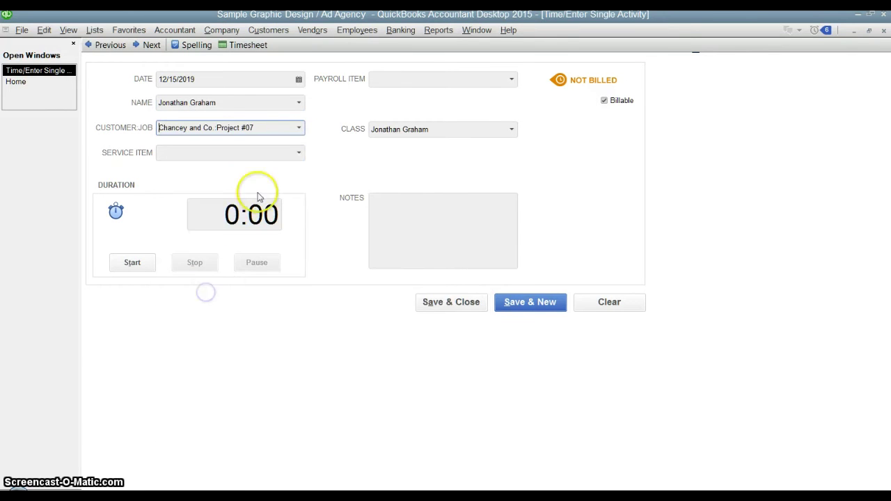
{"action": "left_click", "coordinate": [294, 157]}
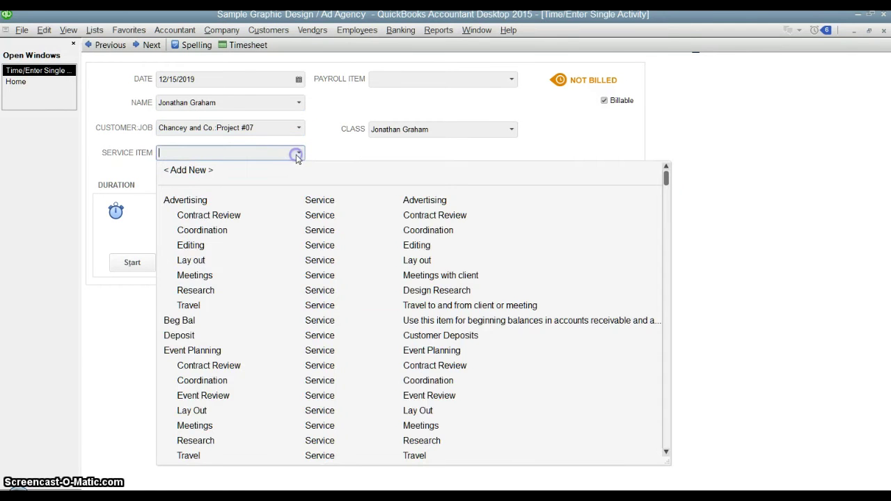
{"action": "left_click", "coordinate": [220, 277]}
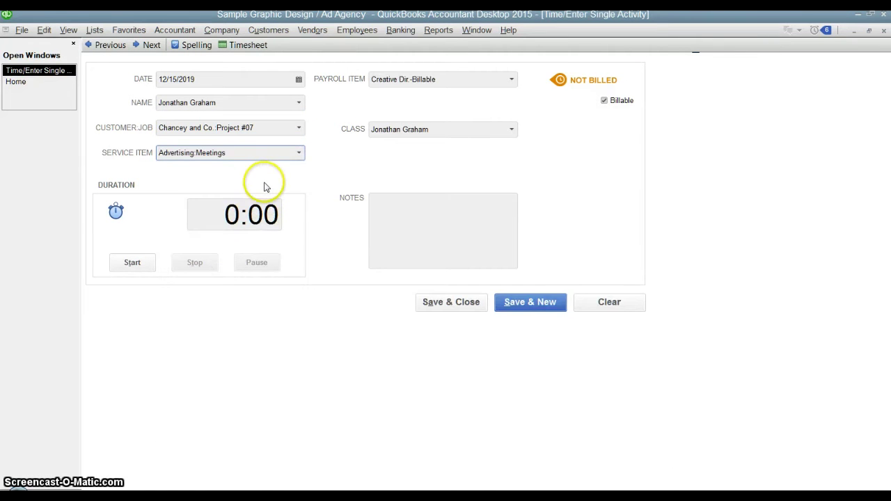
Set the time activity's duration to 8:00 hours
{"action": "left_click", "coordinate": [466, 78]}
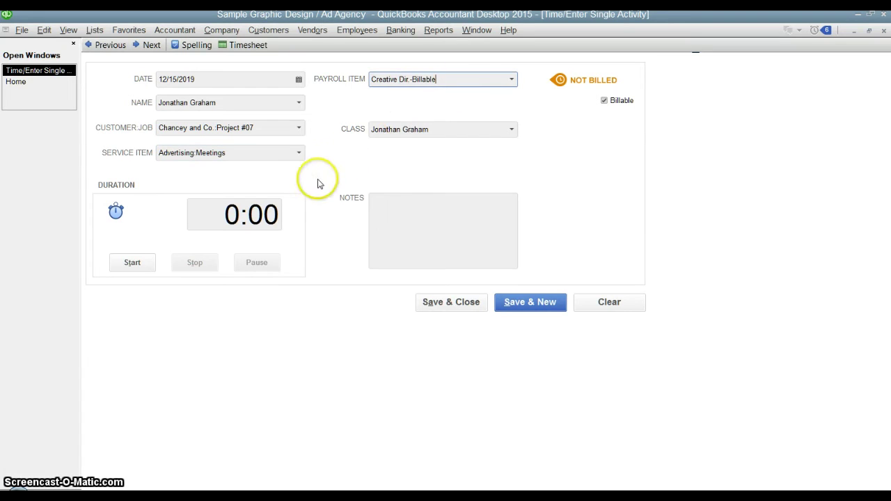
{"action": "left_click", "coordinate": [226, 212]}
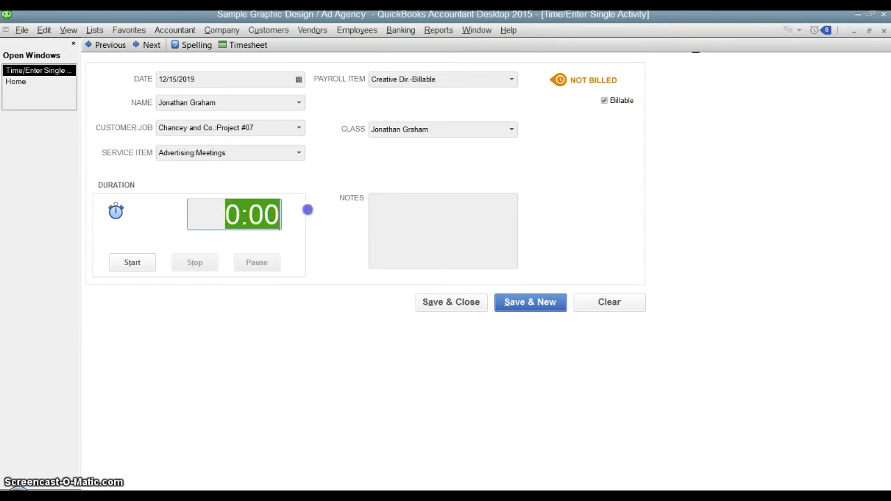
{"action": "type", "text": "8"}
{"action": "key", "text": "Tab"}
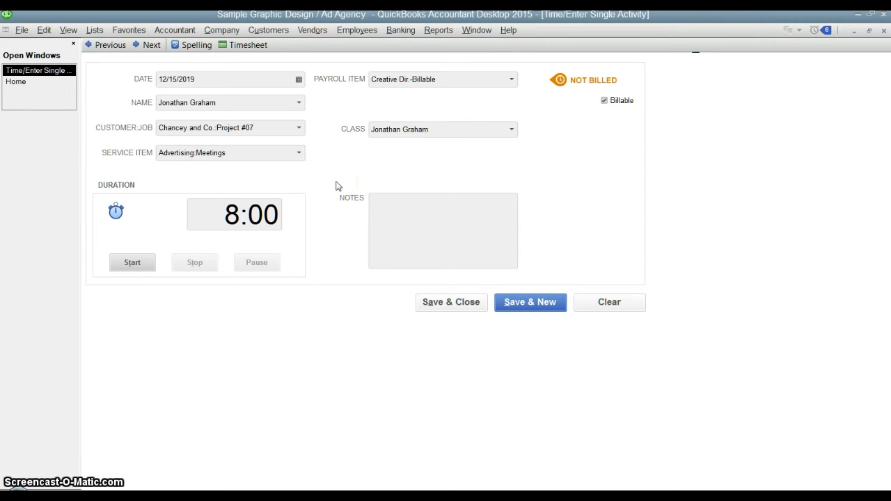
Clear the unsaved time activity and close its form
{"action": "left_click", "coordinate": [601, 304]}
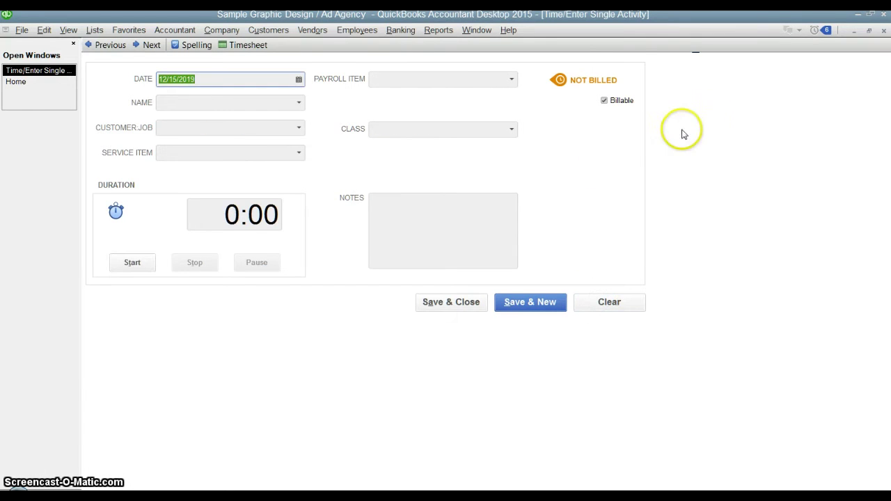
{"action": "left_click", "coordinate": [885, 31]}
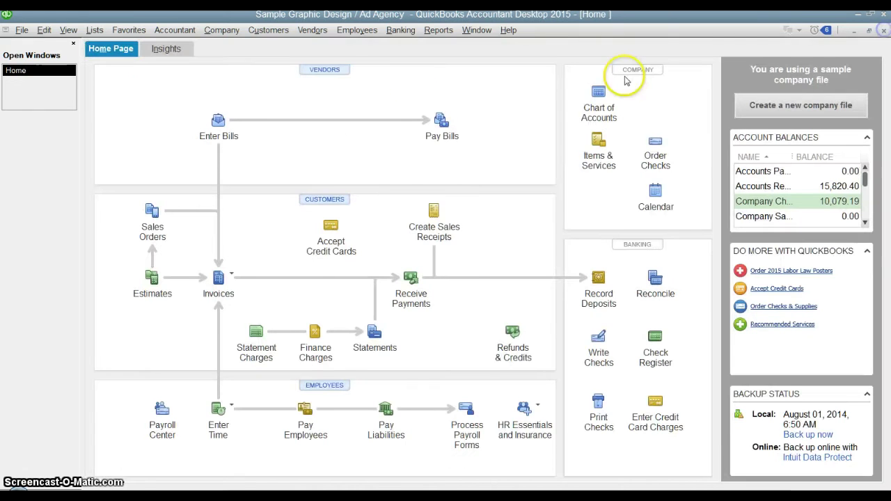
Open the weekly timesheet and load the same employee's entries for the week of Dec 9 to Dec 15, 2019
{"action": "left_click", "coordinate": [359, 30]}
{"action": "mouse_move", "coordinate": [383, 73]}
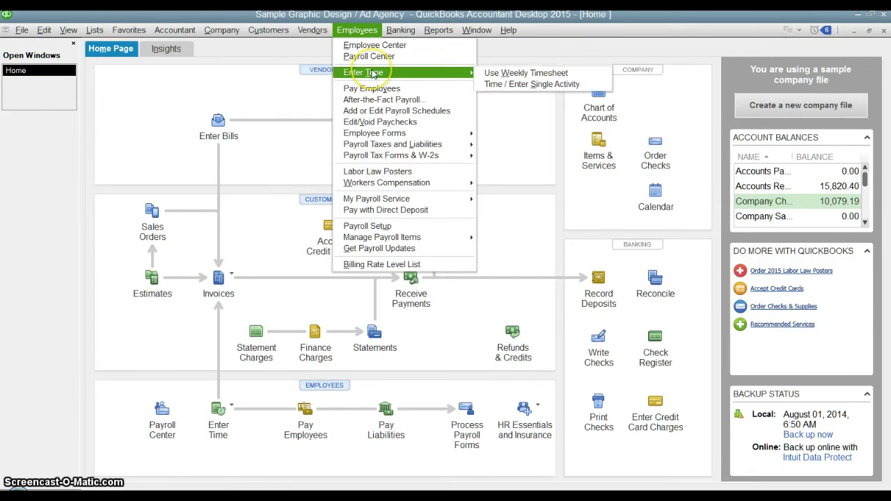
{"action": "left_click", "coordinate": [504, 72]}
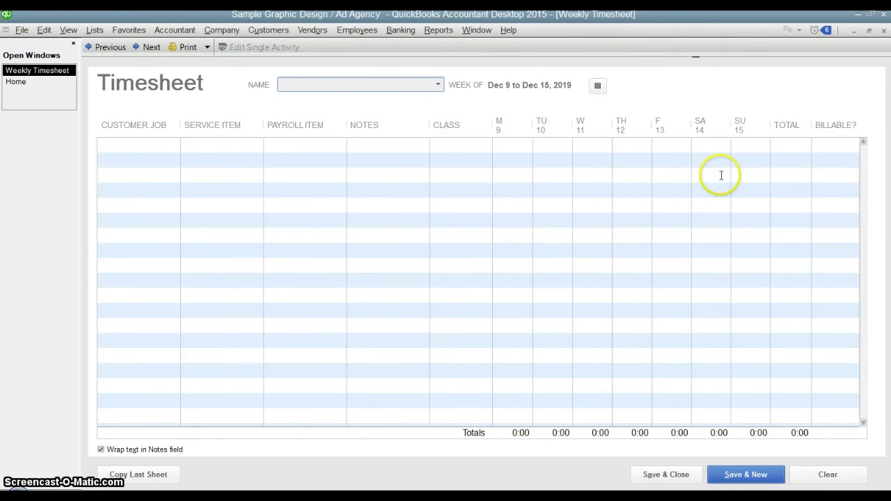
{"action": "left_click", "coordinate": [438, 85]}
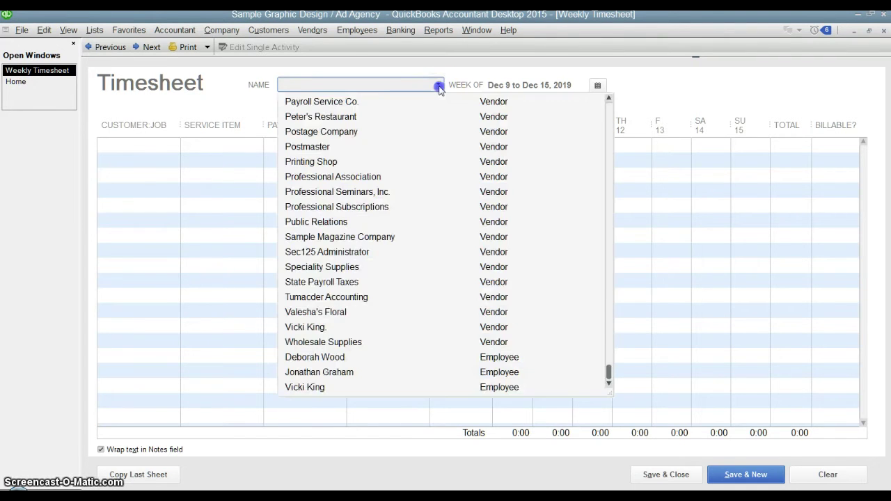
{"action": "left_click", "coordinate": [341, 372]}
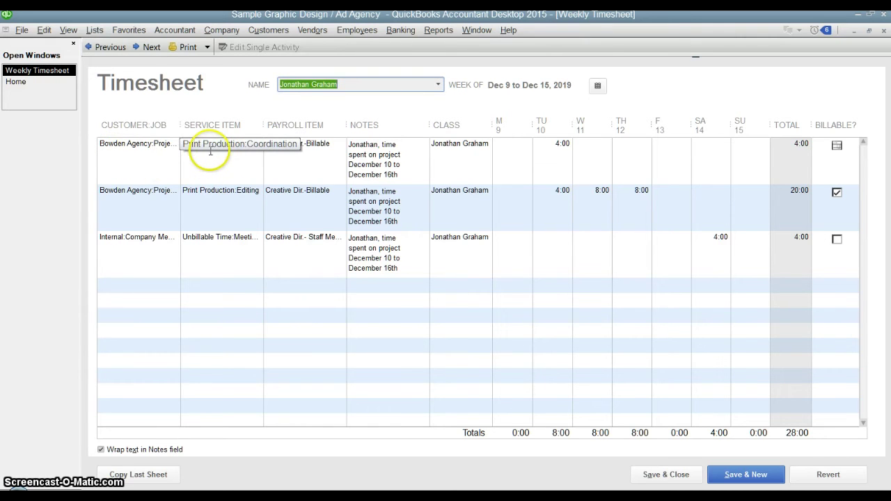
Examine the timesheet's first row: its service item choices, payroll item, notes, class choices and Tuesday hours
{"action": "left_click", "coordinate": [240, 145]}
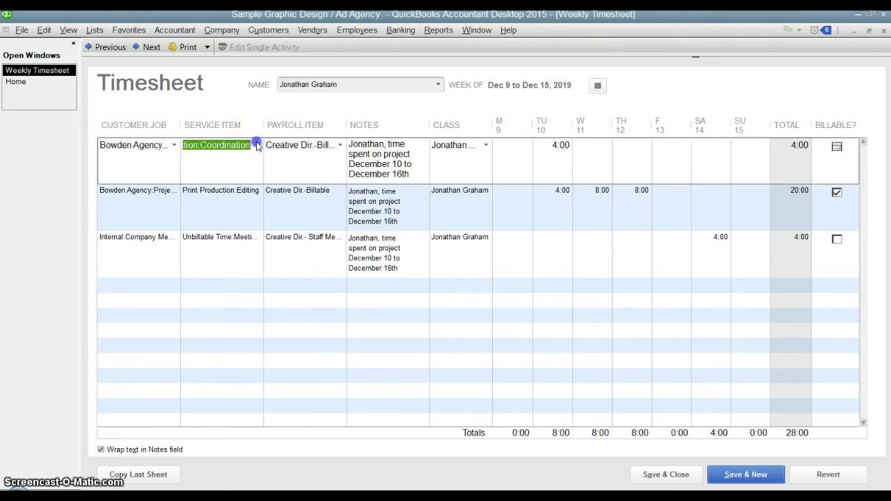
{"action": "left_click", "coordinate": [258, 145]}
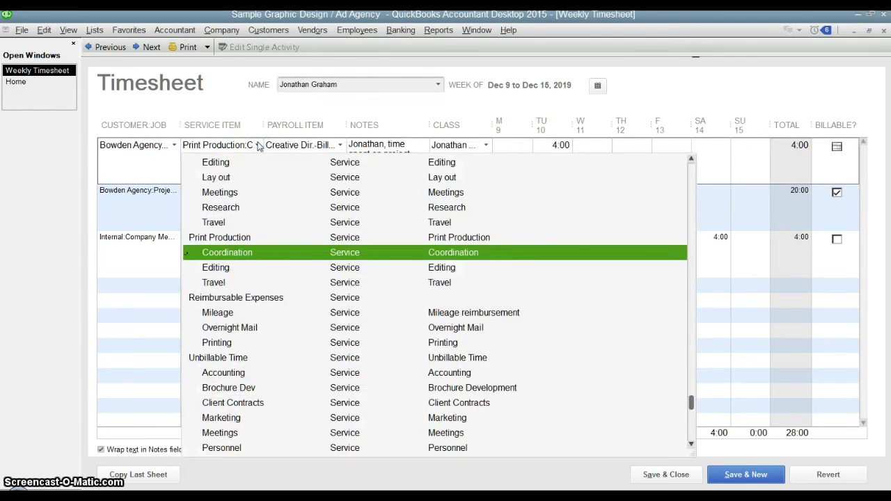
{"action": "left_click", "coordinate": [265, 117]}
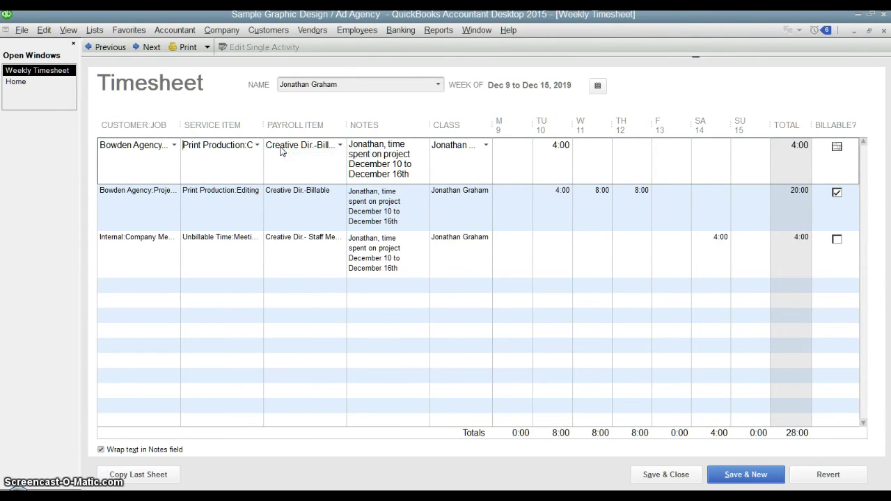
{"action": "left_click", "coordinate": [288, 149]}
{"action": "left_click", "coordinate": [388, 167]}
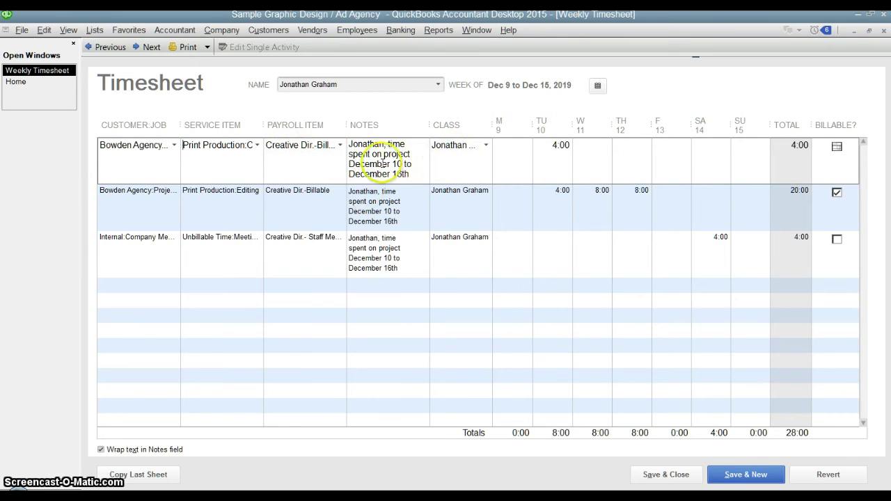
{"action": "left_click", "coordinate": [486, 147]}
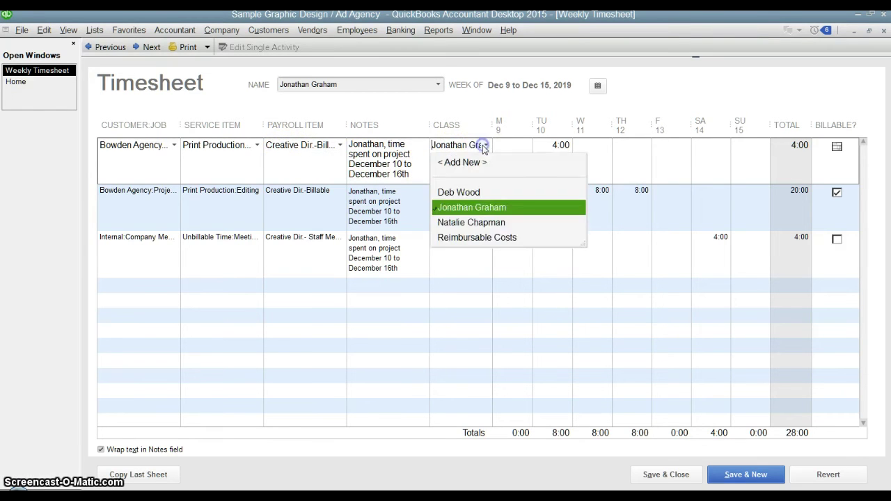
{"action": "left_click", "coordinate": [479, 209]}
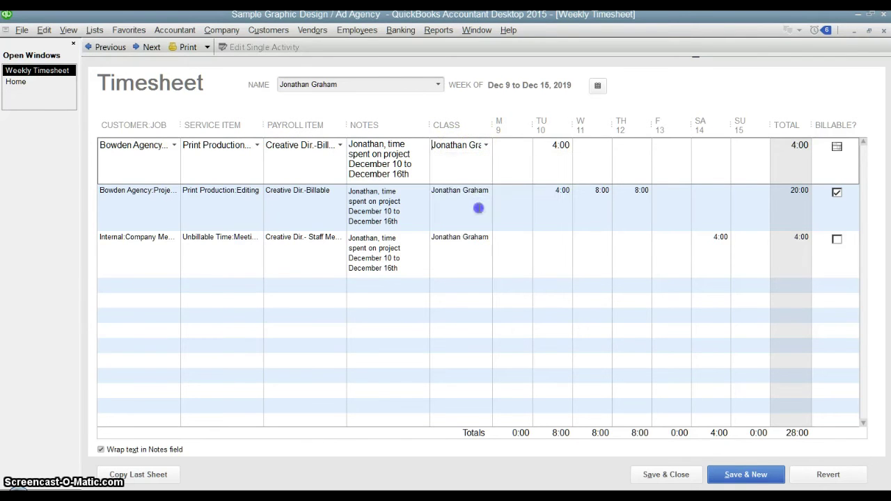
{"action": "left_click", "coordinate": [537, 167]}
{"action": "left_click", "coordinate": [541, 152]}
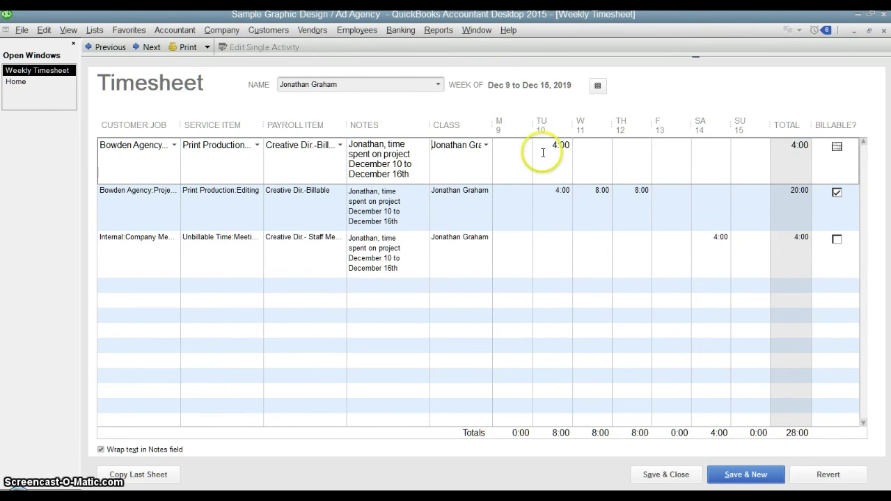
Examine the second timesheet row's customer job, service item, payroll item, notes and daily hours, comparing its service item with the first row
{"action": "left_click", "coordinate": [207, 217]}
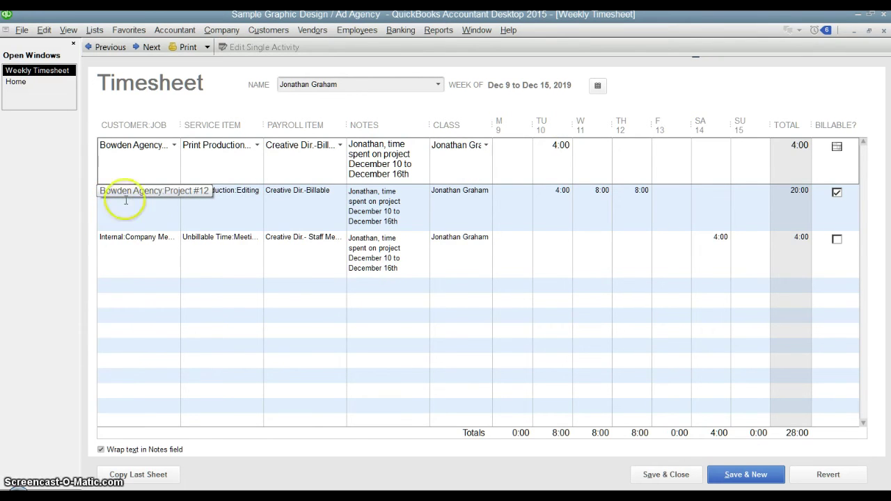
{"action": "left_click", "coordinate": [192, 197]}
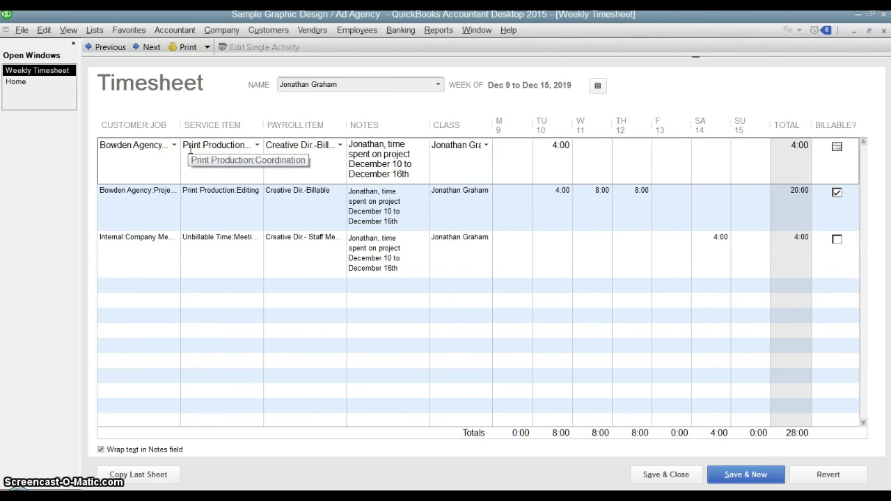
{"action": "left_click", "coordinate": [199, 192]}
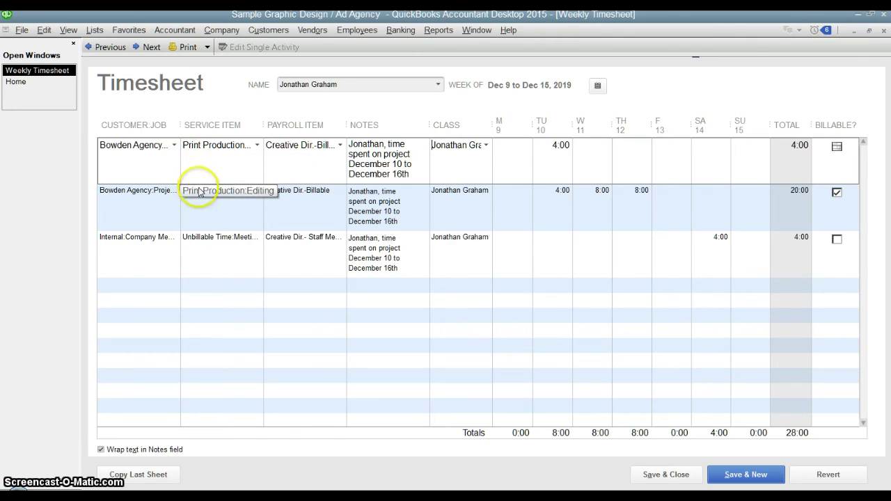
{"action": "left_click", "coordinate": [276, 204]}
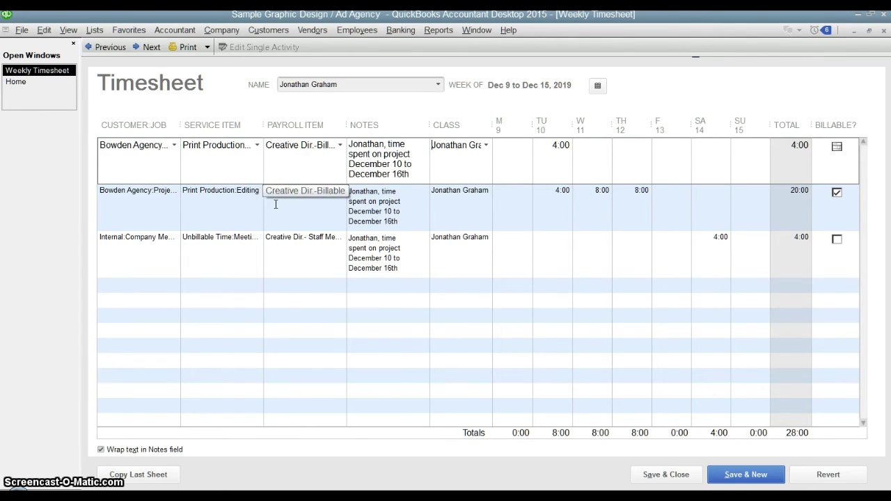
{"action": "left_click", "coordinate": [378, 222]}
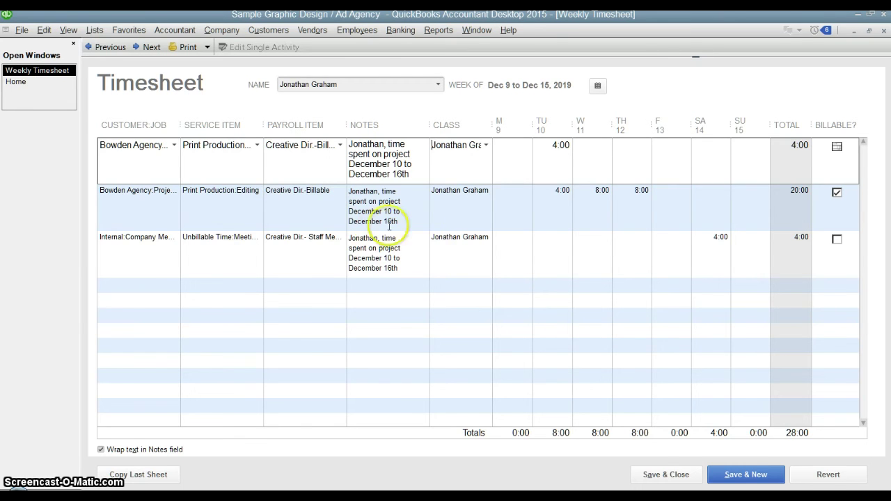
{"action": "left_click", "coordinate": [502, 216]}
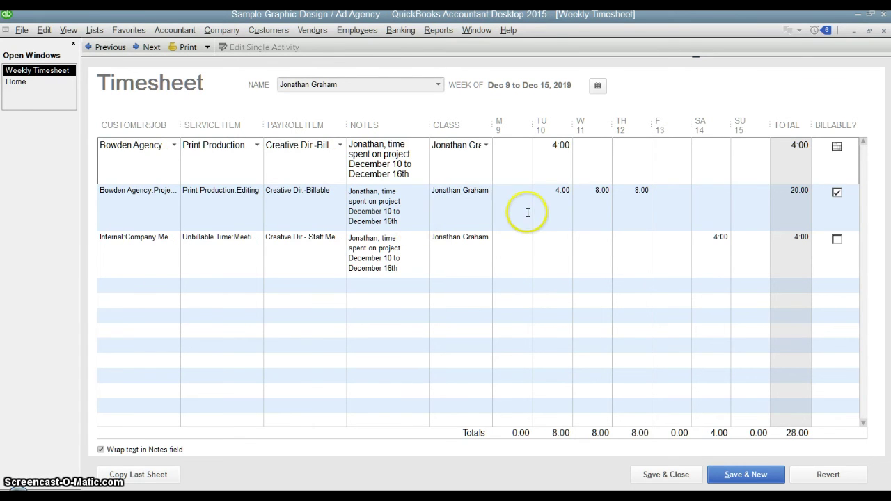
{"action": "left_click", "coordinate": [568, 209]}
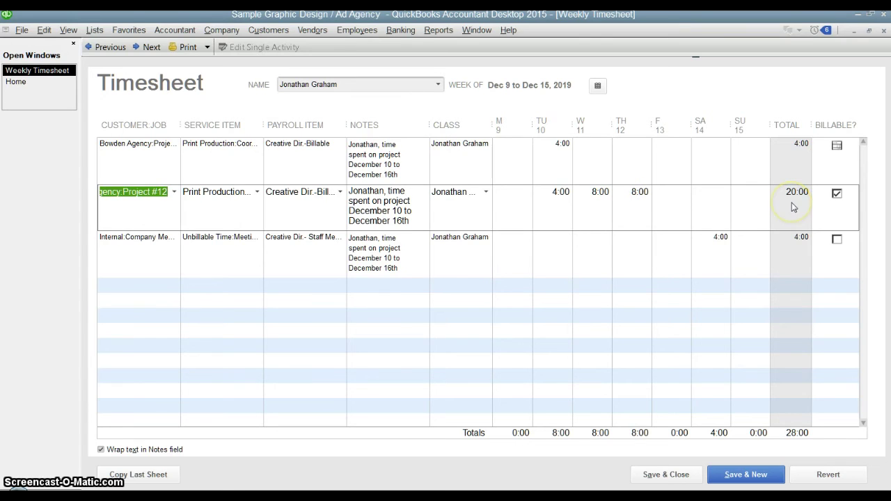
Examine the third timesheet row's customer job, service item and Saturday hours, and compare the billable status of all three rows
{"action": "left_click", "coordinate": [146, 259]}
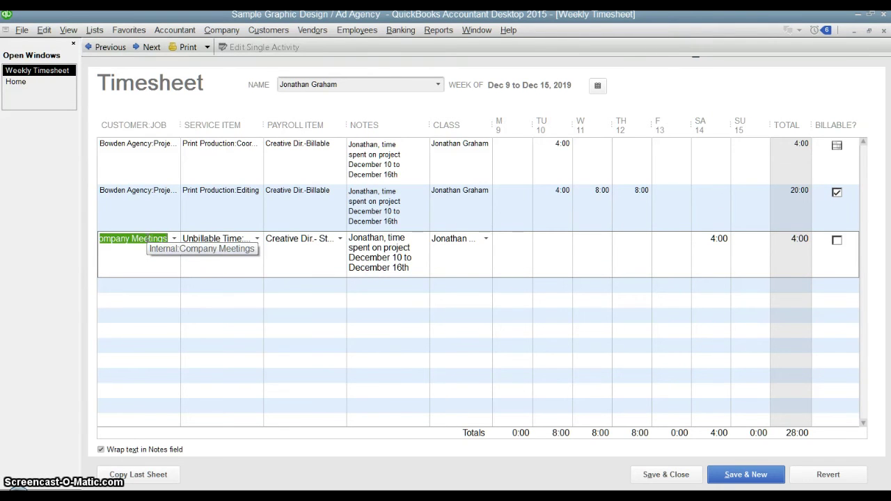
{"action": "left_click", "coordinate": [201, 238]}
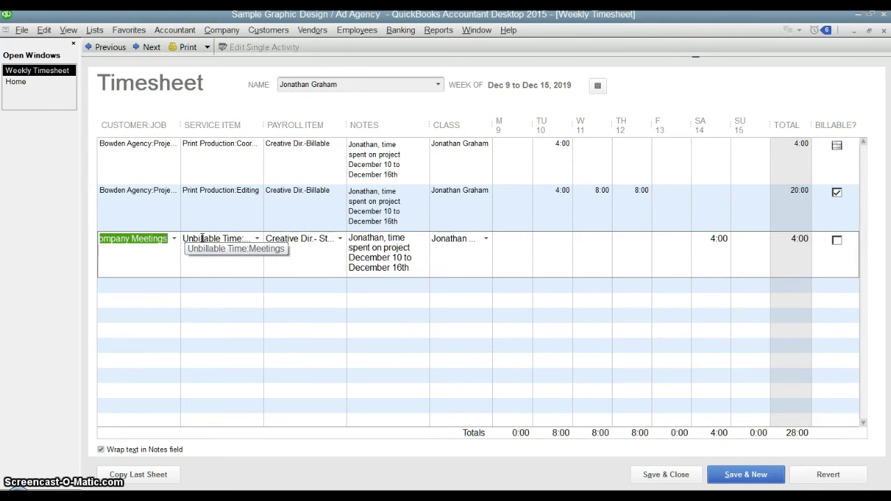
{"action": "left_click", "coordinate": [201, 250]}
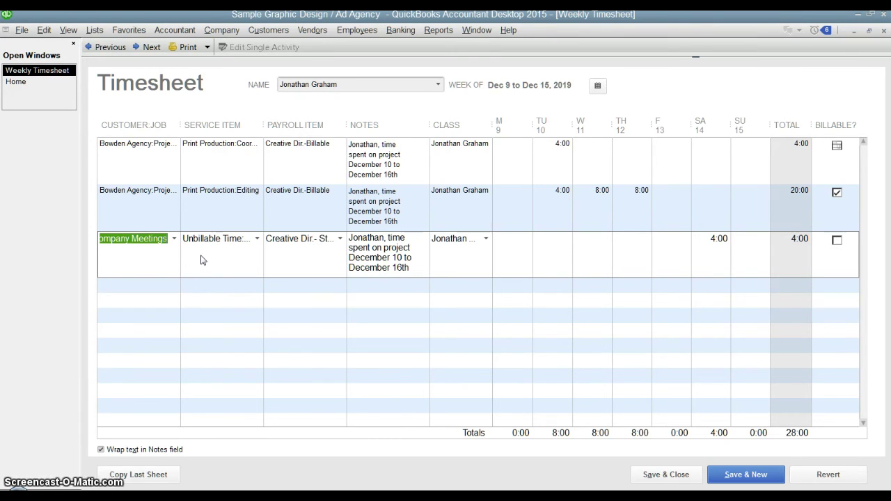
{"action": "left_click_drag", "start_coordinate": [174, 260], "coordinate": [136, 260]}
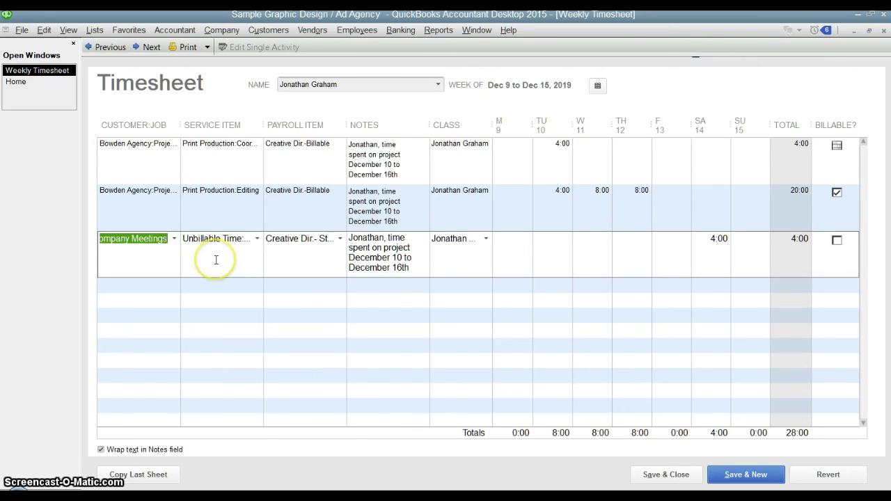
{"action": "left_click", "coordinate": [225, 235]}
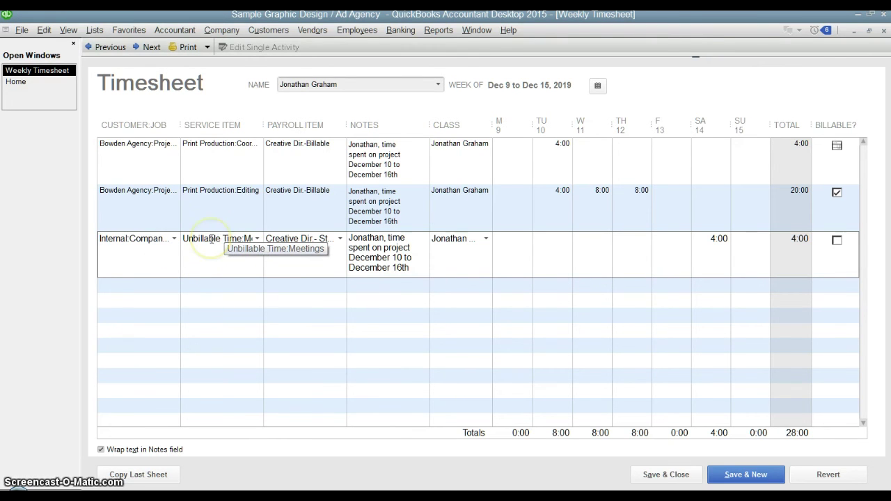
{"action": "left_click_drag", "start_coordinate": [182, 239], "coordinate": [278, 239]}
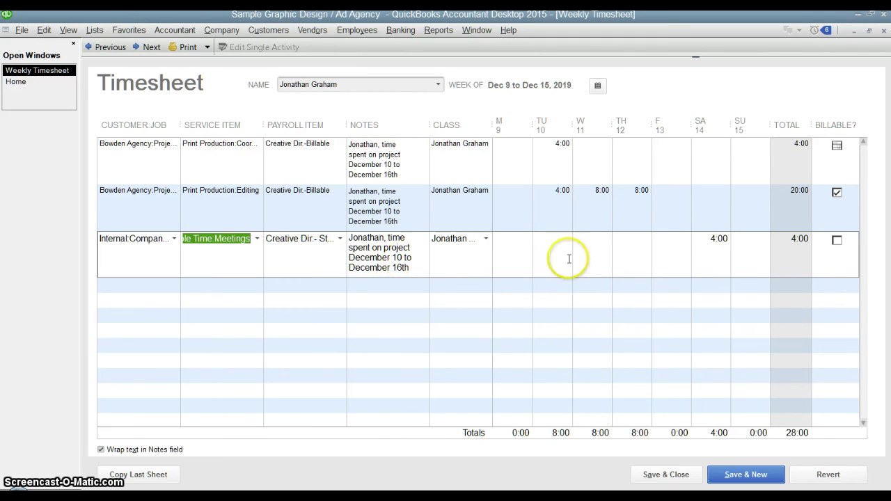
{"action": "left_click", "coordinate": [707, 245]}
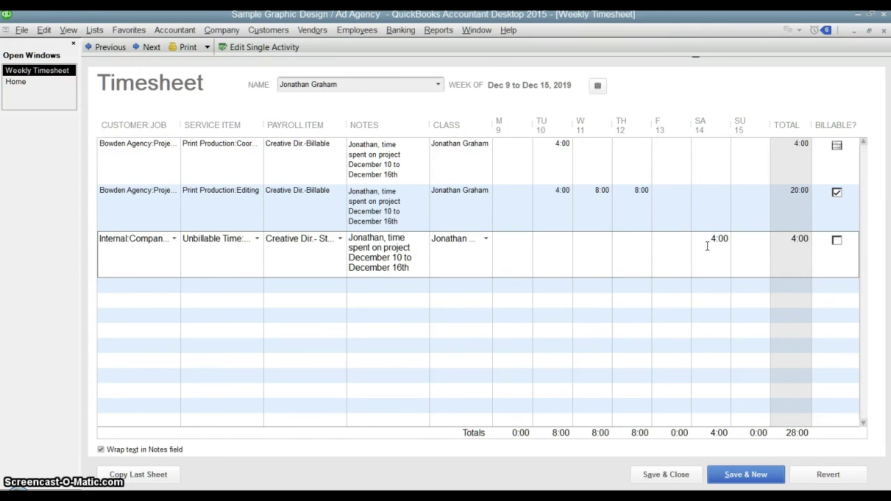
{"action": "left_click", "coordinate": [837, 240]}
{"action": "left_click", "coordinate": [842, 241]}
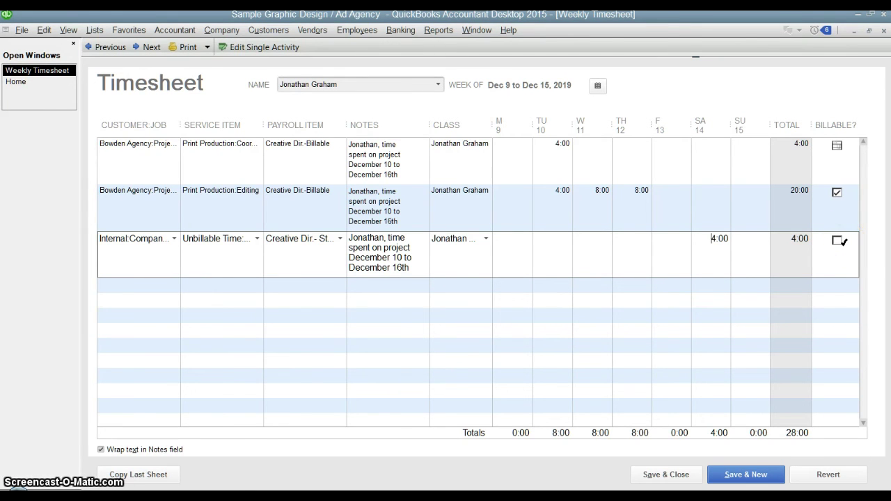
{"action": "left_click", "coordinate": [837, 192]}
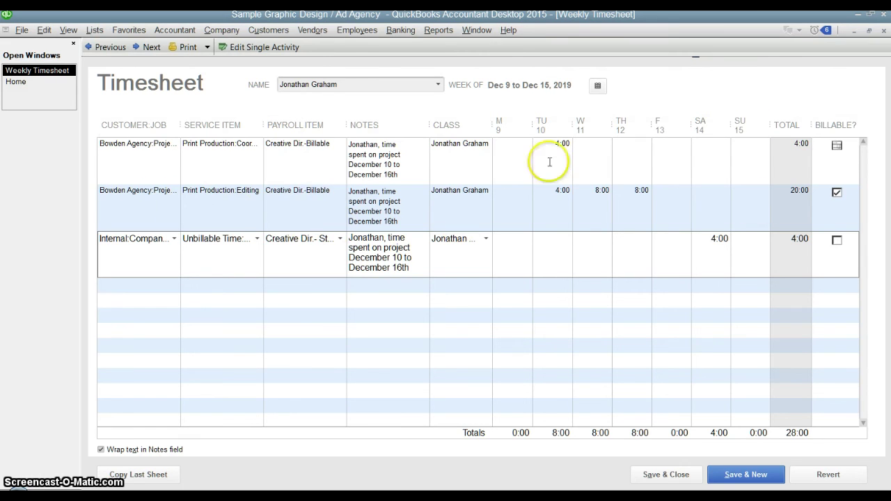
{"action": "left_click", "coordinate": [830, 145]}
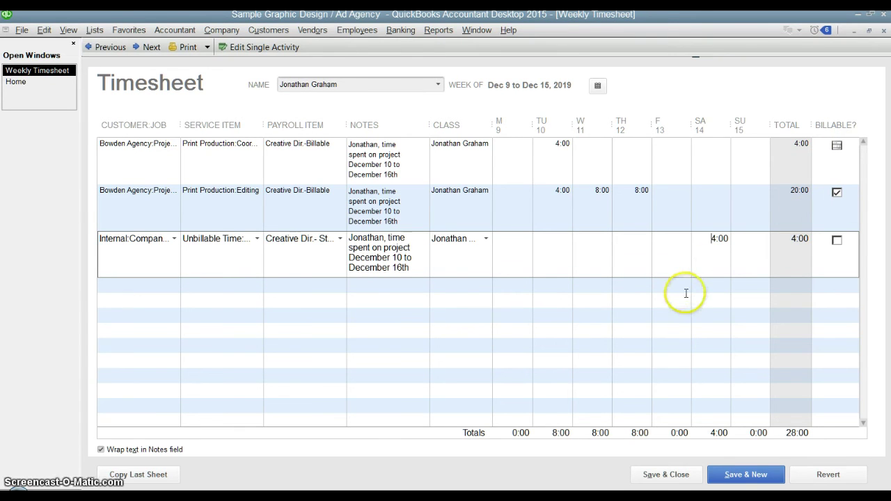
Save and close the weekly timesheet, and start an unscheduled payroll run for the employees
{"action": "left_click", "coordinate": [667, 475]}
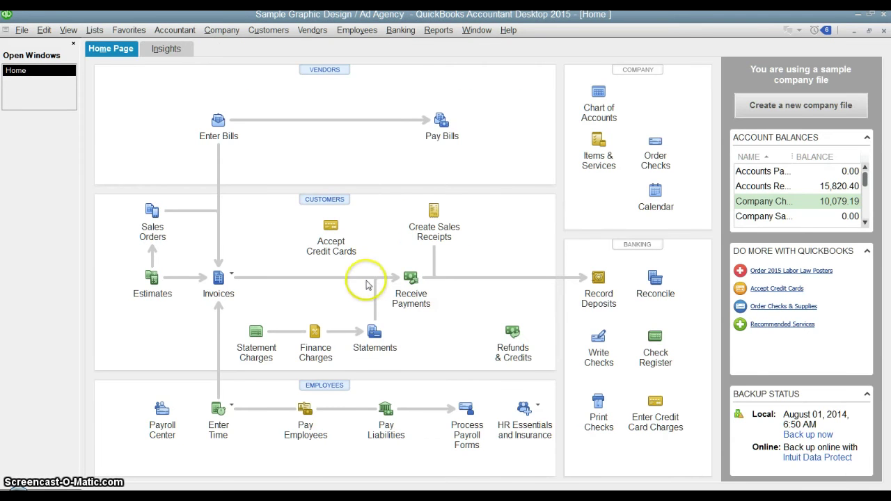
{"action": "left_click", "coordinate": [306, 426]}
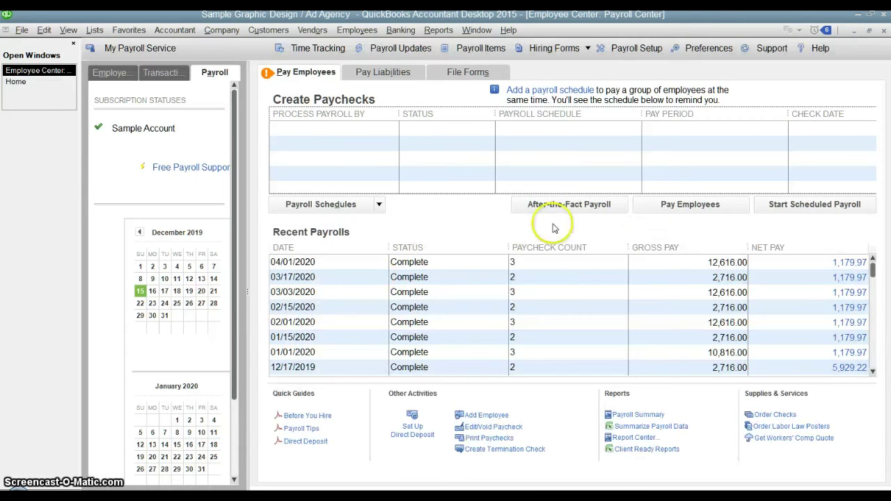
{"action": "left_click", "coordinate": [670, 204]}
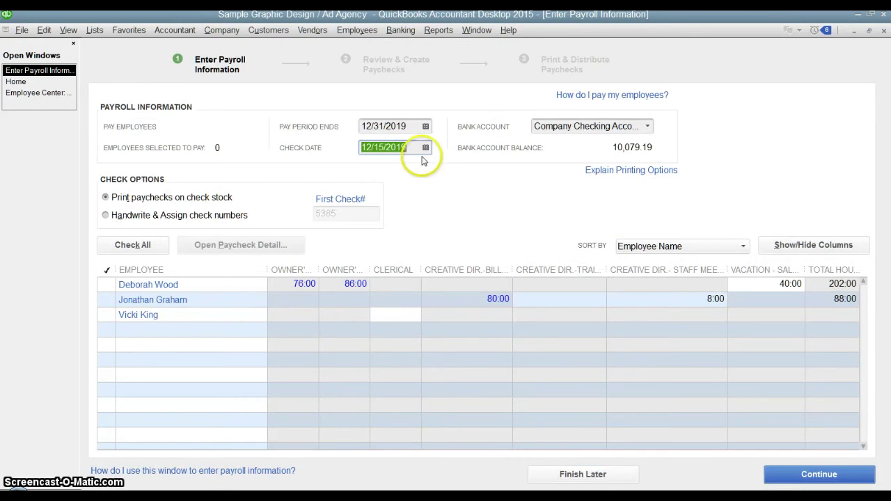
Set the pay period end date to 12/15/2019 and update the hours worked from the new pay period
{"action": "left_click", "coordinate": [425, 126]}
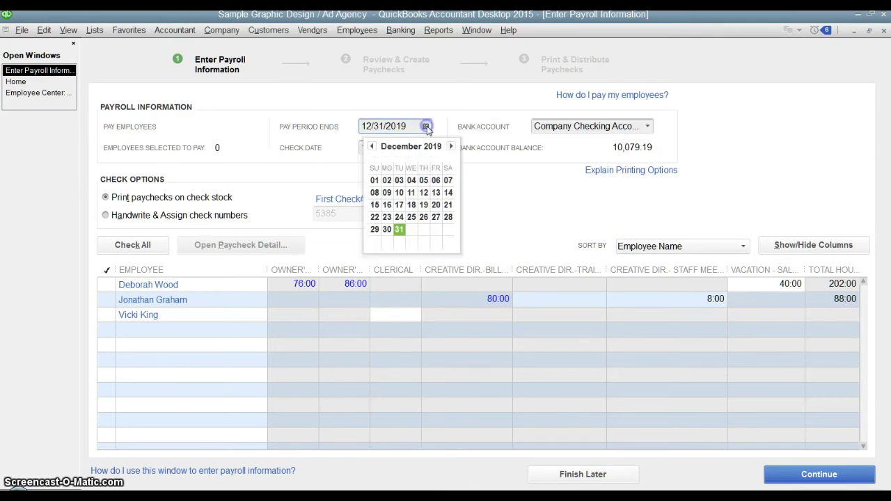
{"action": "left_click", "coordinate": [375, 205]}
{"action": "left_click", "coordinate": [417, 183]}
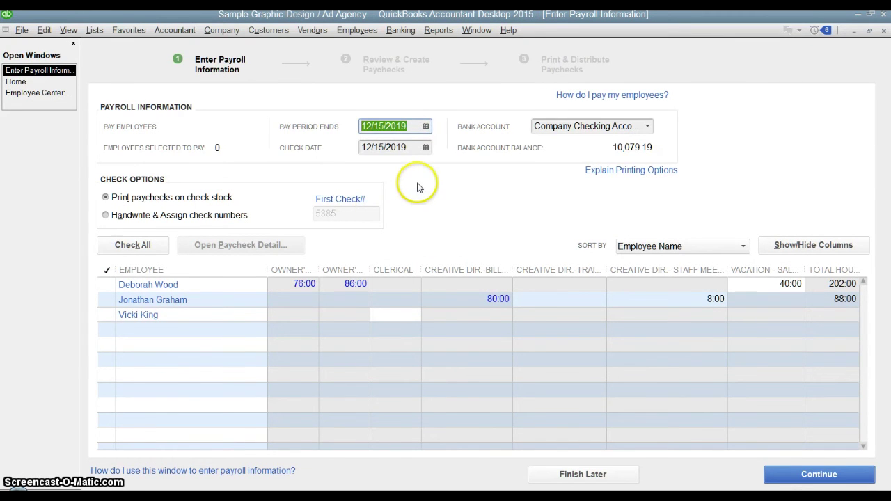
{"action": "left_click", "coordinate": [409, 145]}
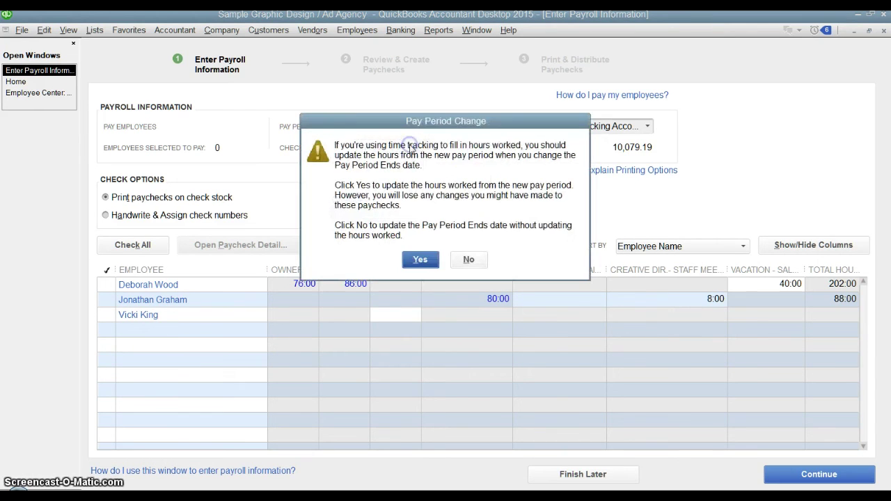
{"action": "left_click", "coordinate": [420, 261]}
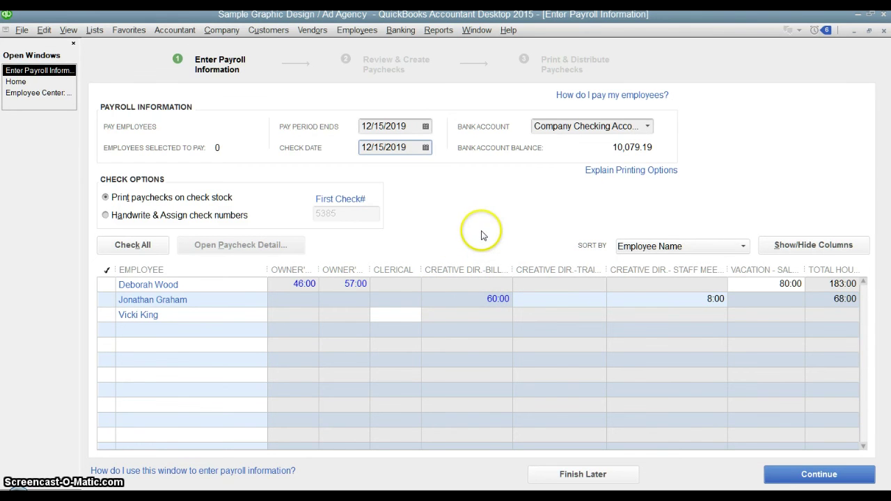
Close the payroll information without continuing and create a new customer invoice
{"action": "left_click", "coordinate": [883, 32]}
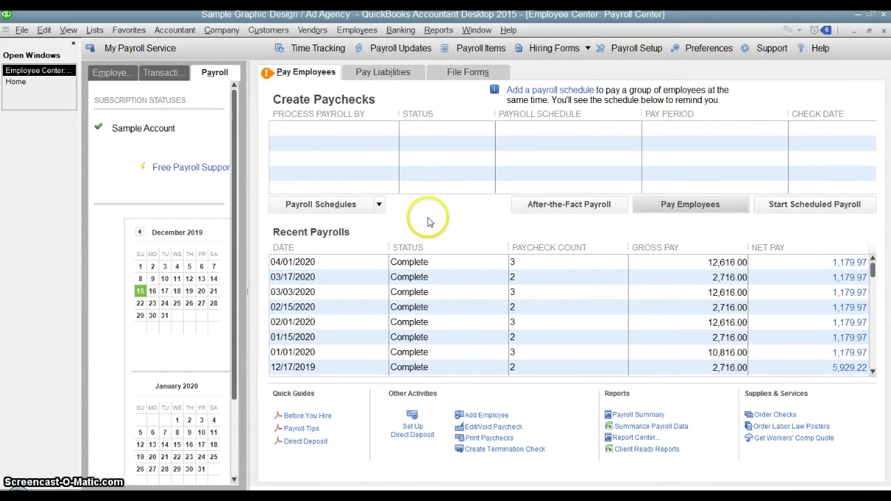
{"action": "left_click", "coordinate": [268, 31]}
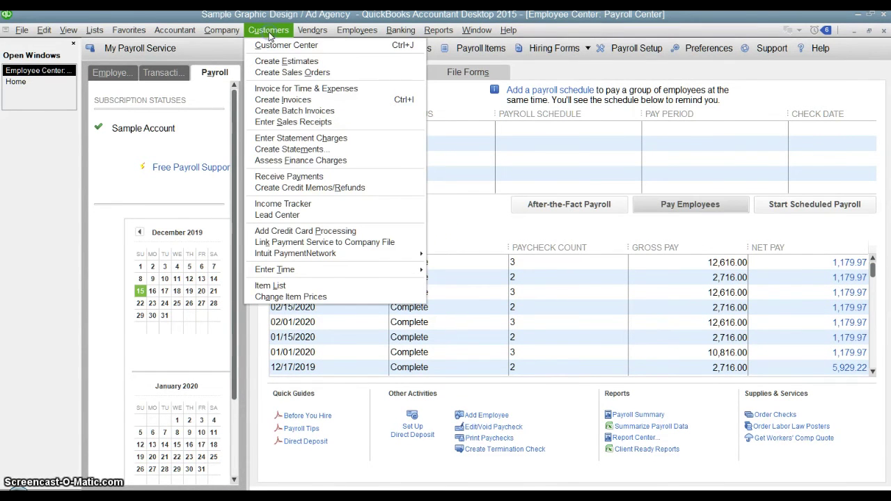
{"action": "left_click", "coordinate": [284, 100]}
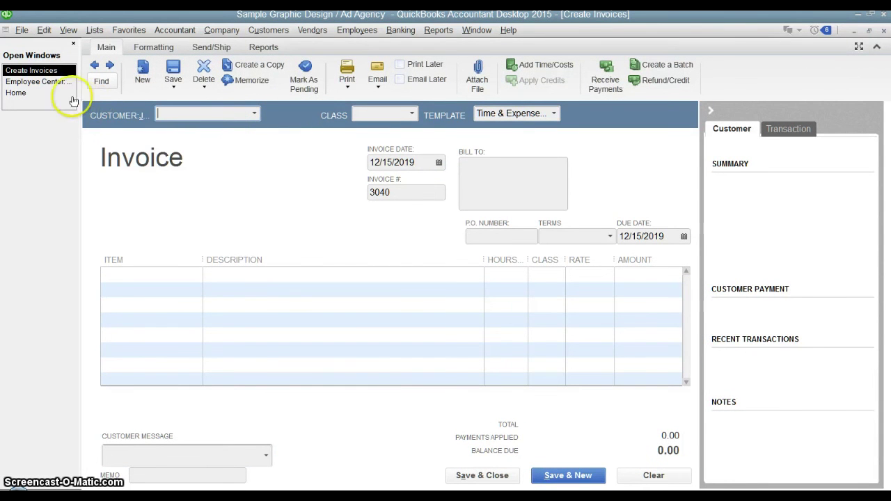
Reopen the weekly timesheet and load the same employee's entries for the week of Dec 9 to Dec 15, 2019
{"action": "left_click", "coordinate": [312, 31]}
{"action": "mouse_move", "coordinate": [356, 29]}
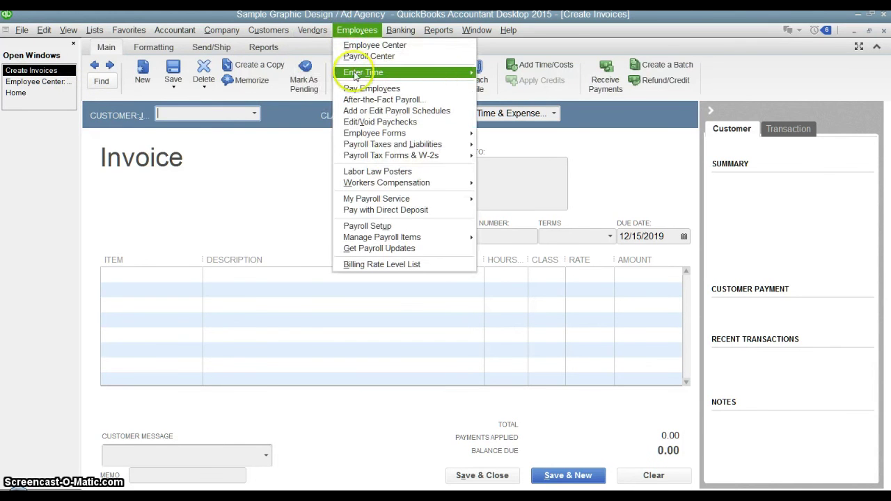
{"action": "mouse_move", "coordinate": [446, 72]}
{"action": "left_click", "coordinate": [479, 74]}
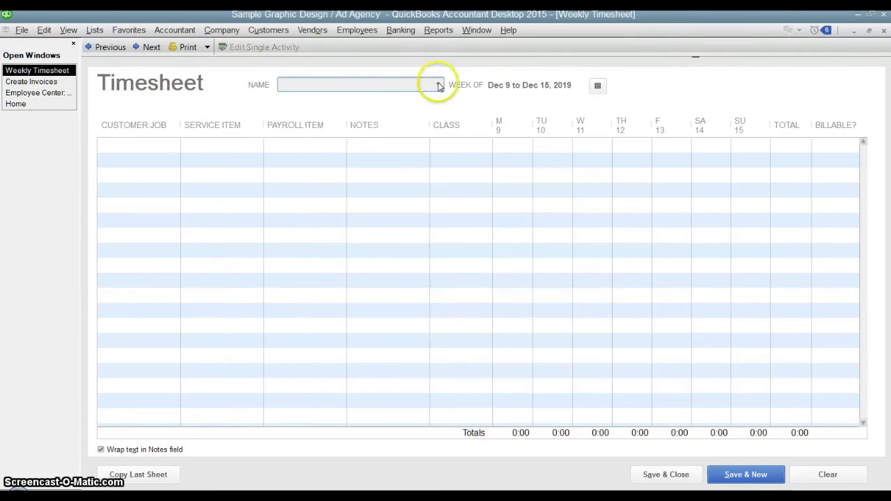
{"action": "left_click", "coordinate": [438, 84]}
{"action": "left_click", "coordinate": [314, 372]}
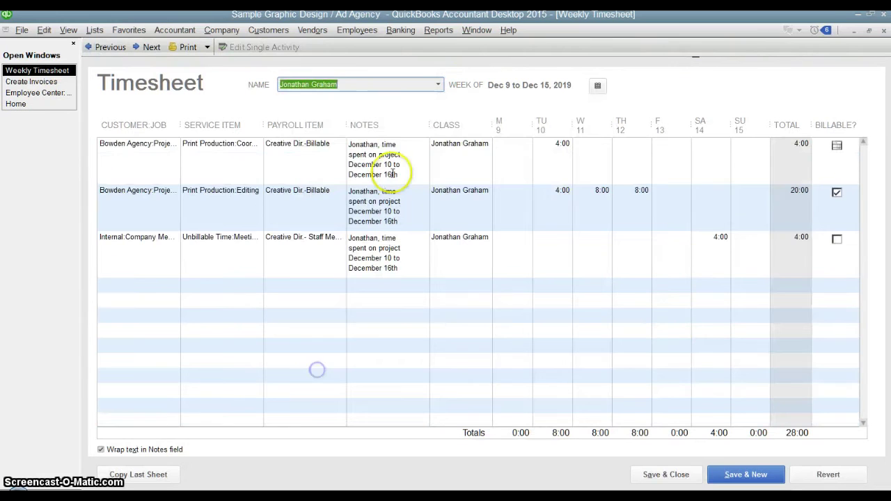
Return to the blank invoice and set its customer job to Bowden Agency:Project #12
{"action": "left_click", "coordinate": [31, 82]}
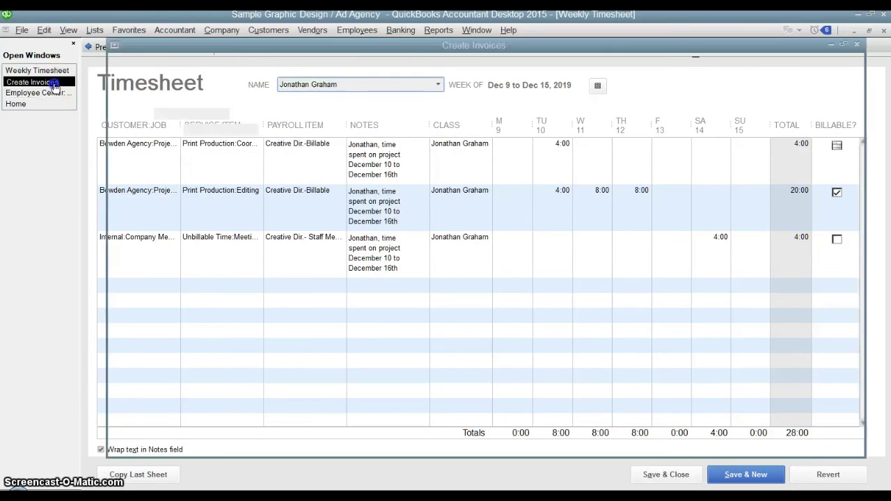
{"action": "left_click", "coordinate": [178, 114]}
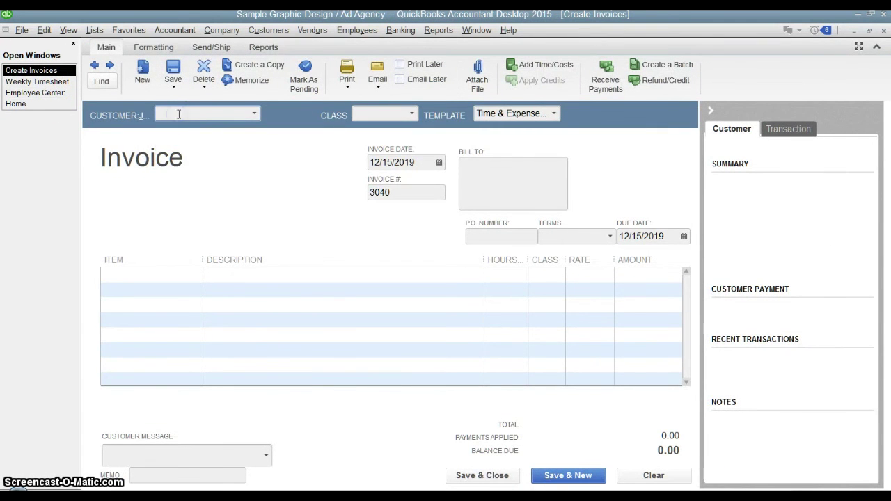
{"action": "type", "text": "B"}
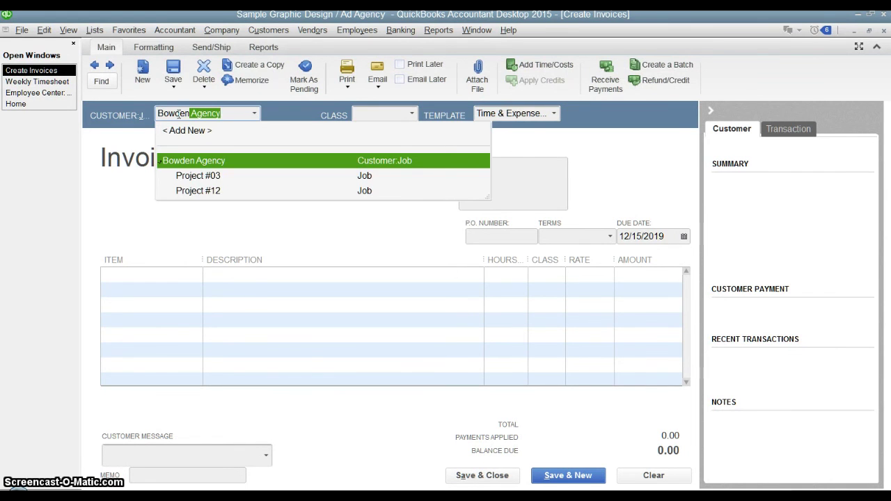
{"action": "type", "text": "owden"}
{"action": "key", "text": "Down"}
{"action": "key", "text": "Down"}
{"action": "key", "text": "Tab"}
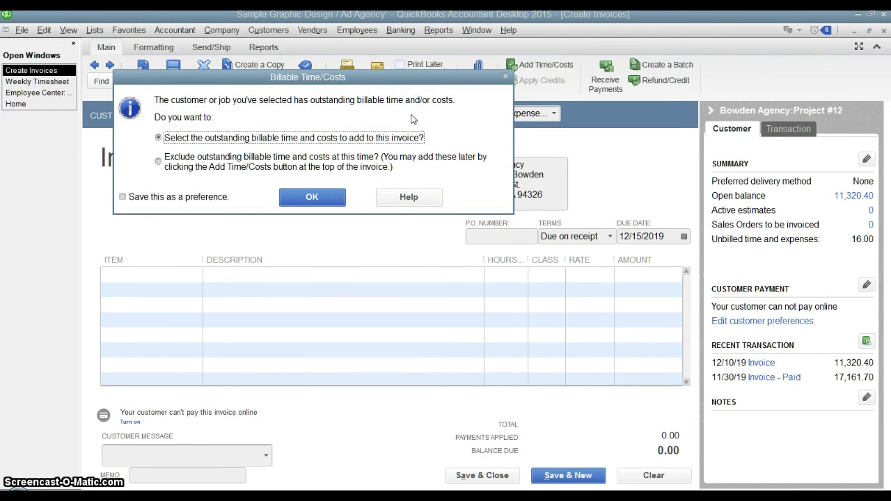
Add the job's outstanding billable time to the invoice, selecting the 12/10/2019, 12/11/2019 and 12/12/2019 entries
{"action": "left_click", "coordinate": [437, 123]}
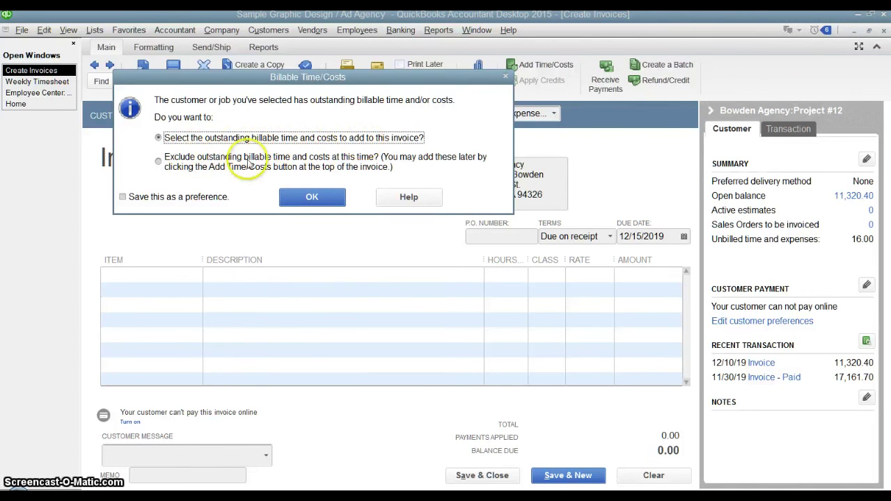
{"action": "left_click", "coordinate": [294, 196]}
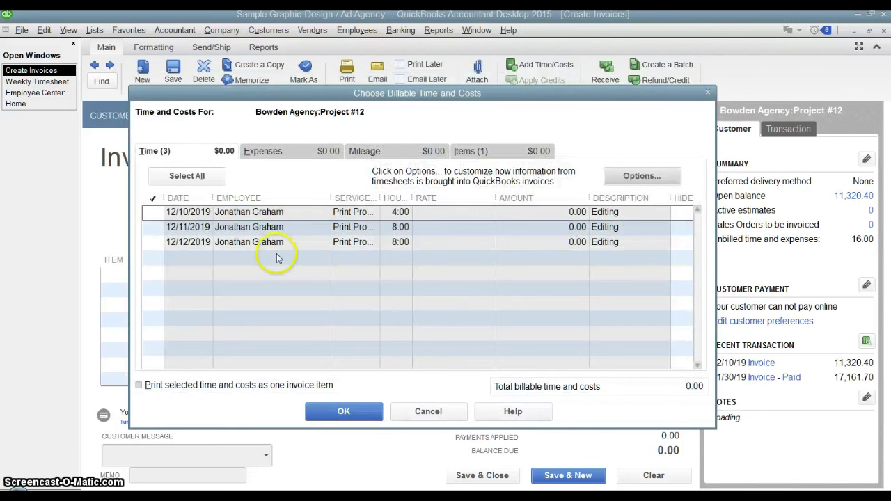
{"action": "left_click", "coordinate": [159, 226]}
{"action": "left_click", "coordinate": [159, 226]}
{"action": "left_click", "coordinate": [158, 212]}
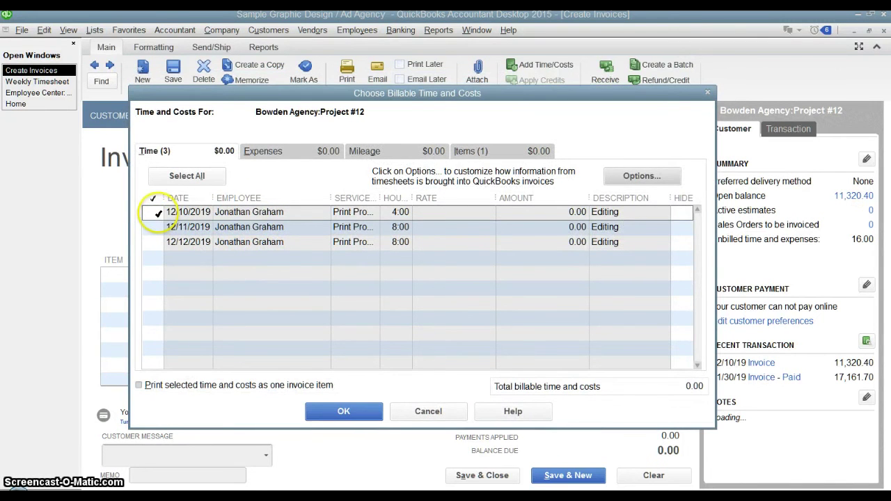
{"action": "left_click", "coordinate": [158, 214]}
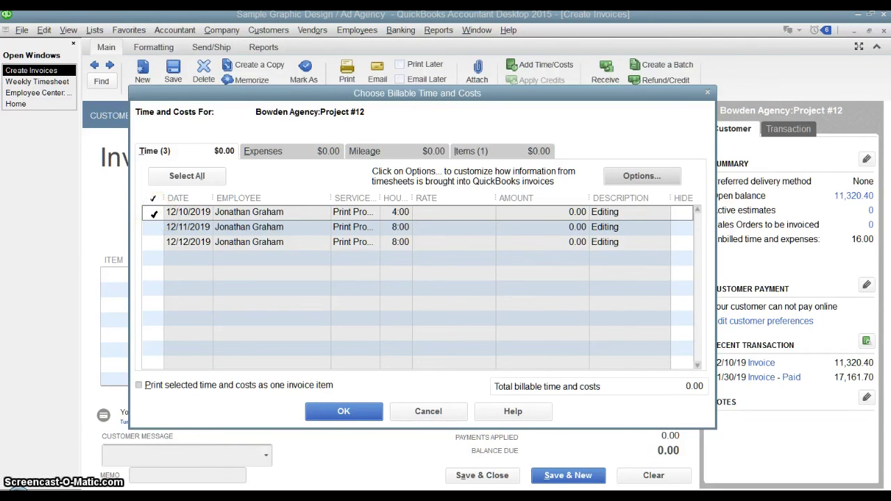
{"action": "left_click", "coordinate": [154, 227]}
{"action": "left_click", "coordinate": [154, 243]}
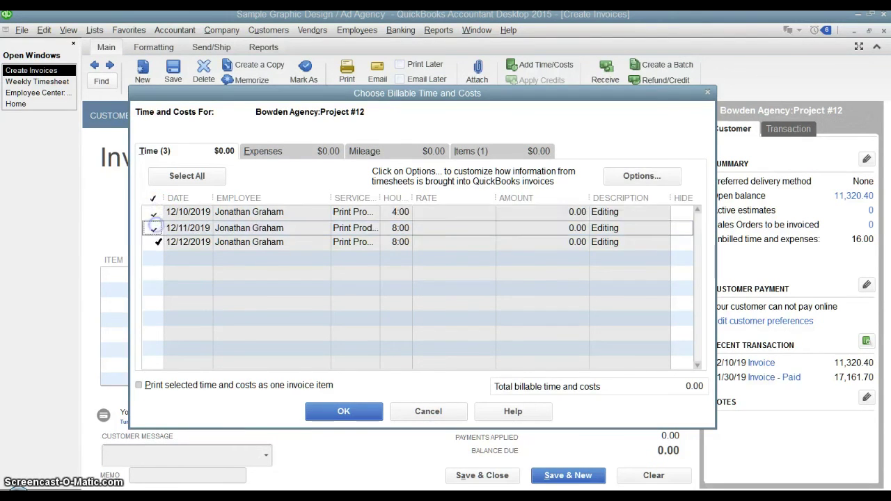
{"action": "left_click", "coordinate": [334, 413]}
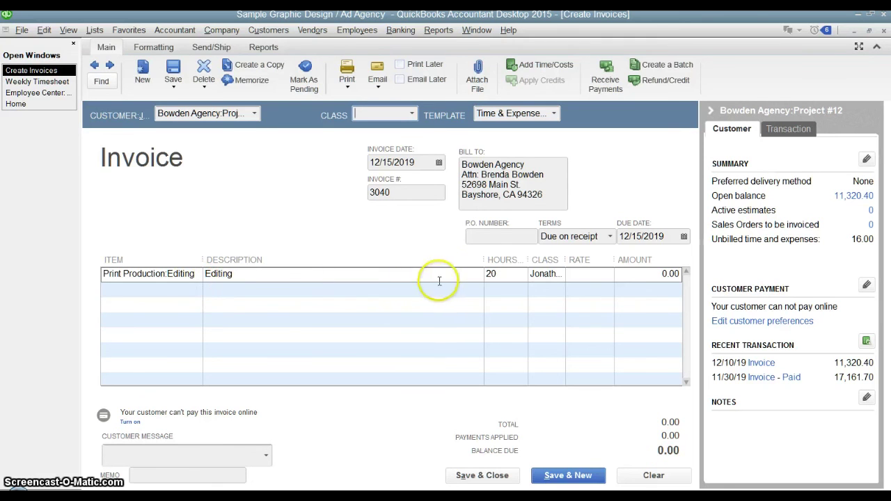
Set the rate of the invoice's Print Production:Editing line to 40
{"action": "left_click", "coordinate": [586, 274]}
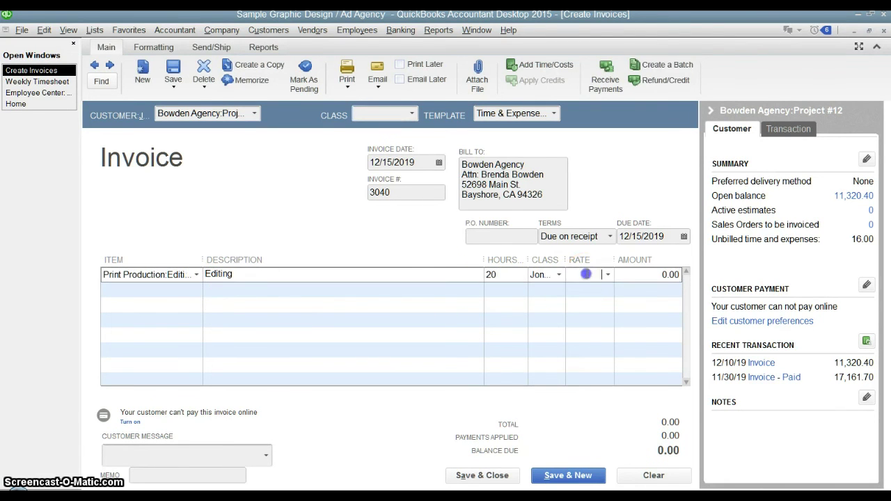
{"action": "type", "text": "40"}
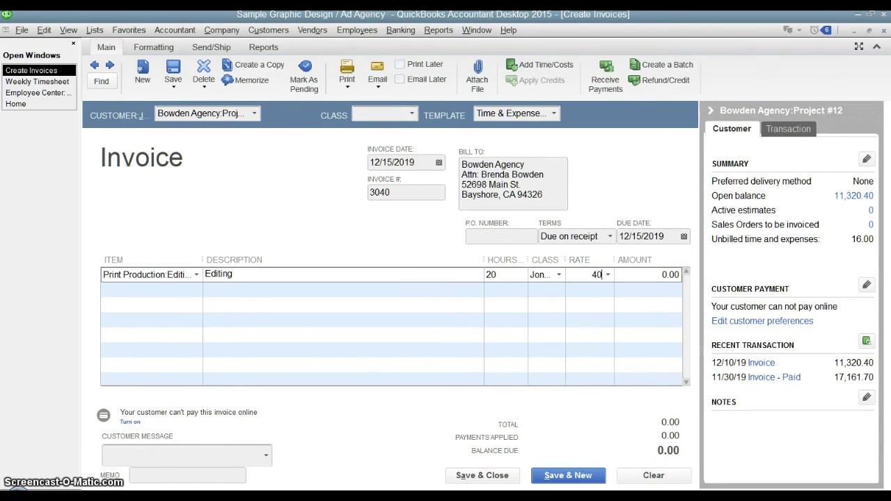
{"action": "key", "text": "Tab"}
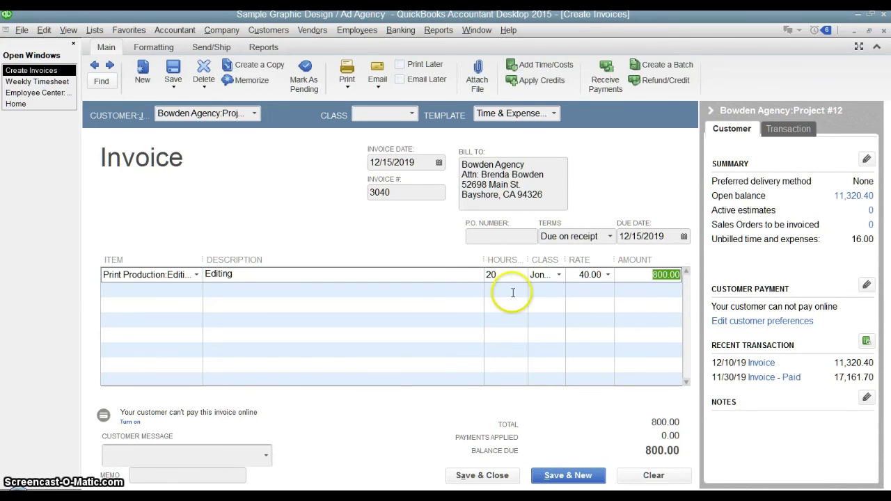